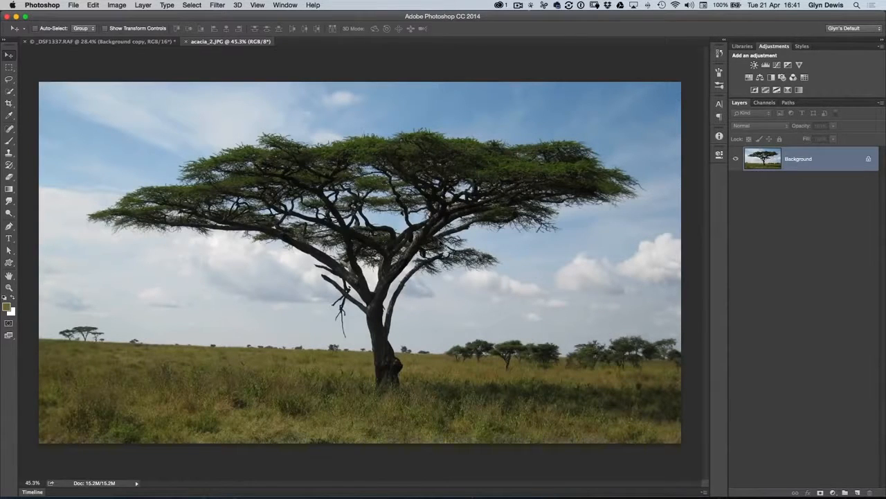
- Start a Color Range selection with sampled colors and sample the dark green foliage in the tree's canopy
click(193, 6)
click(217, 98)
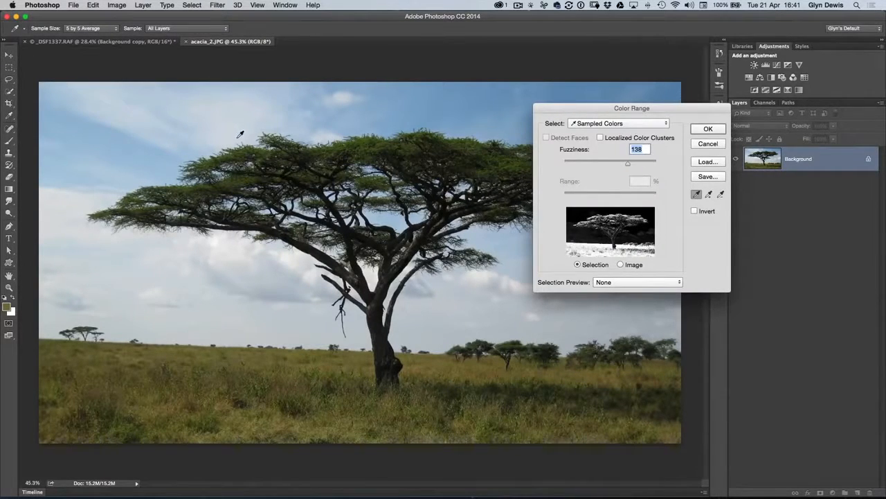
drag(554, 111, 594, 106)
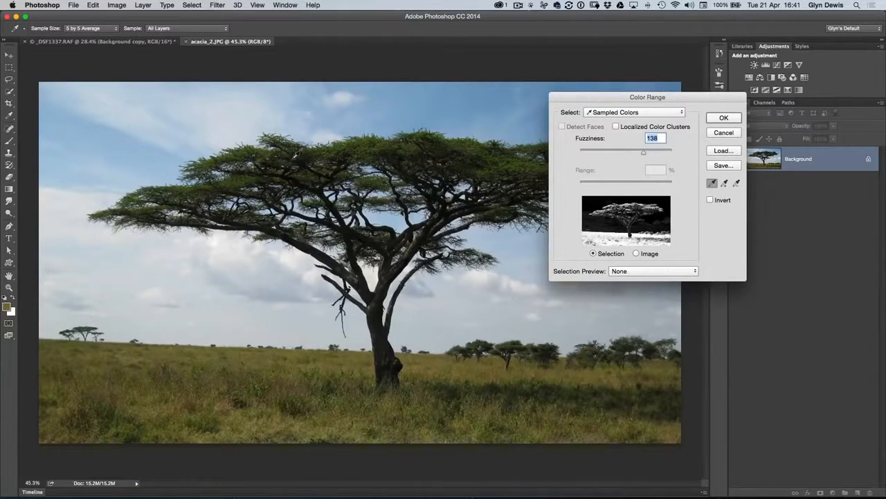
click(348, 149)
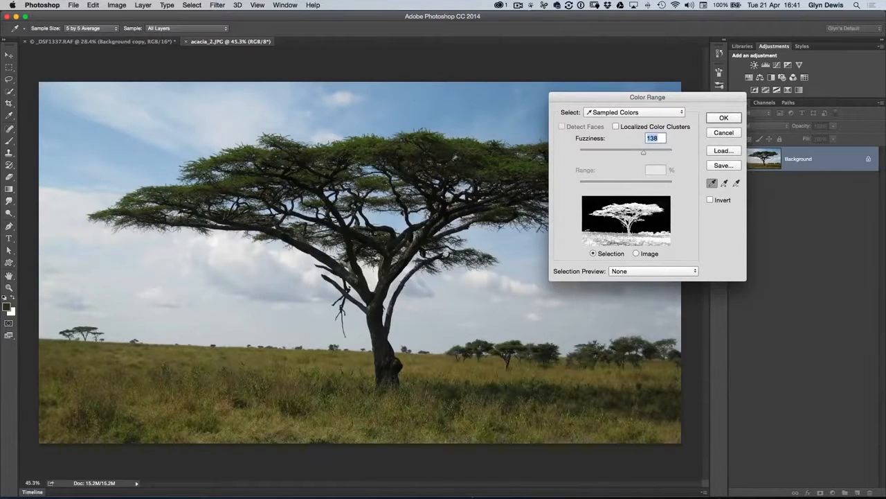
click(491, 152)
drag(565, 99, 593, 108)
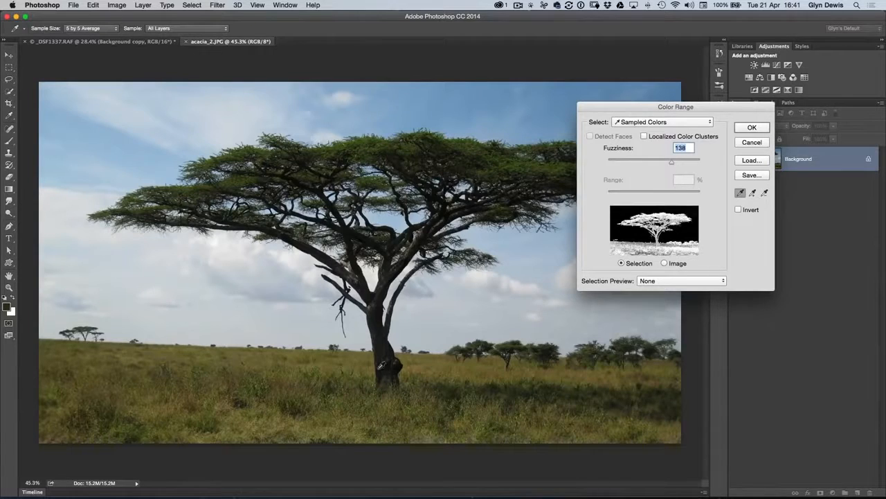
click(509, 164)
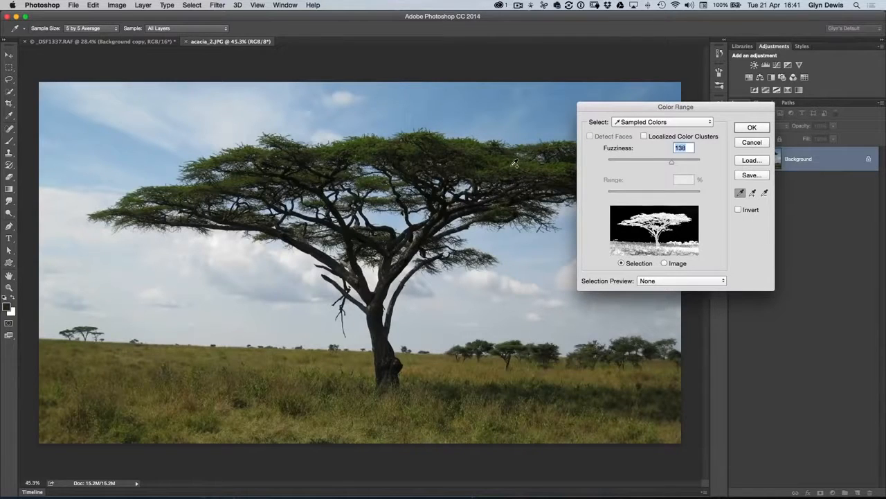
click(511, 163)
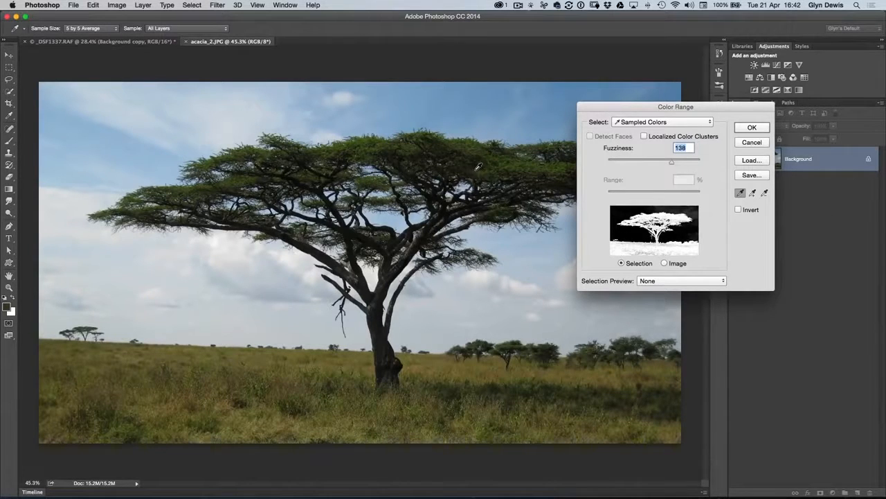
- Set the Color Range fuzziness to 130 and apply the selection
mouse_move(671, 162)
mouse_down()
mouse_move(648, 164)
mouse_move(660, 165)
mouse_move(659, 174)
mouse_up()
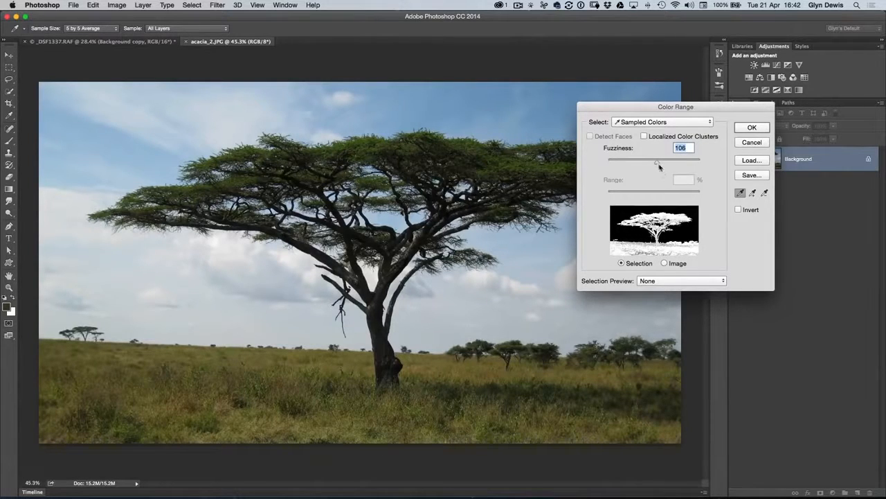
drag(657, 164, 656, 167)
drag(655, 164, 663, 165)
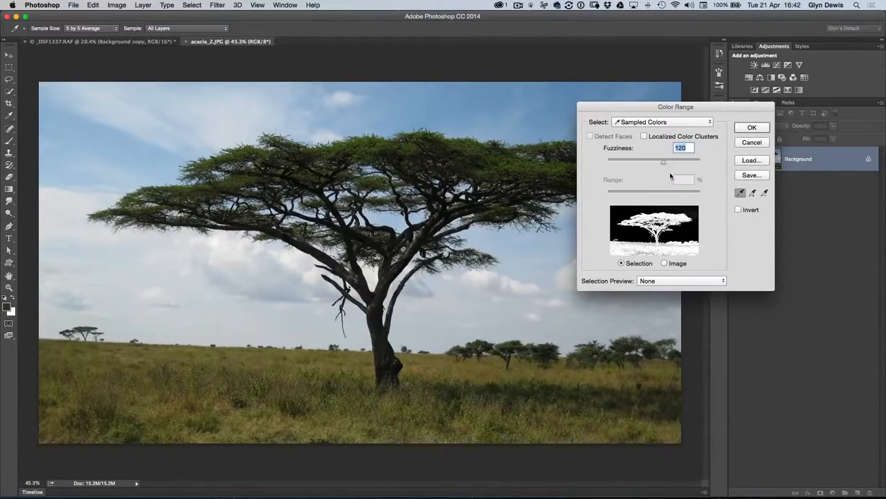
drag(663, 163, 644, 172)
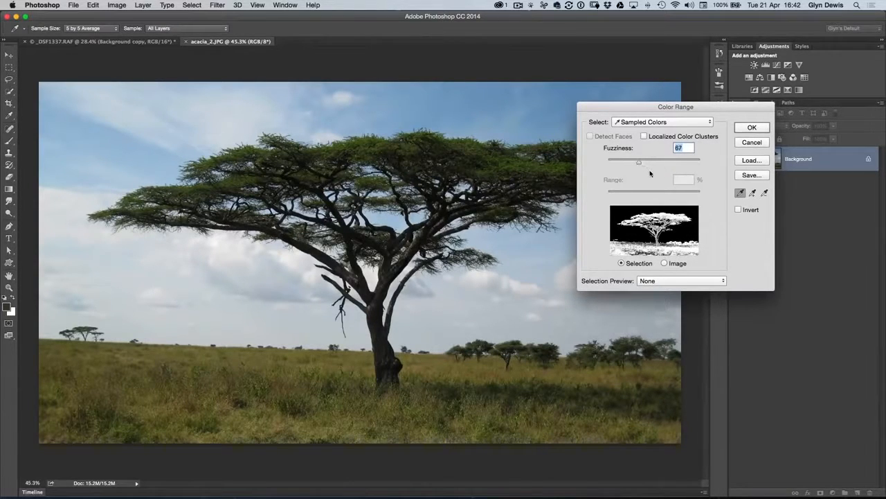
drag(640, 164, 680, 168)
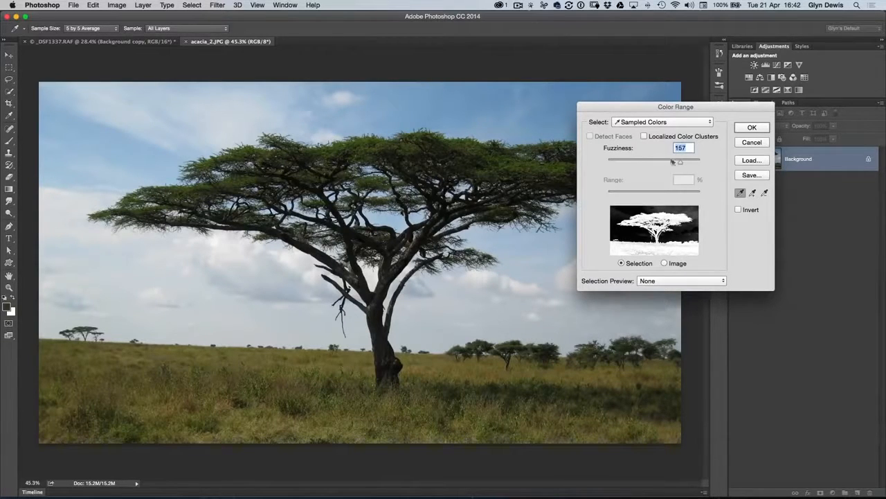
drag(680, 164, 668, 163)
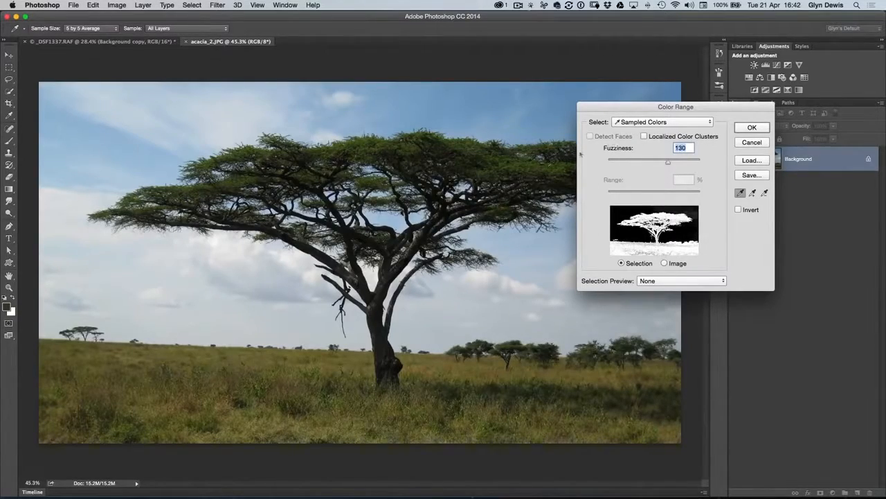
click(751, 127)
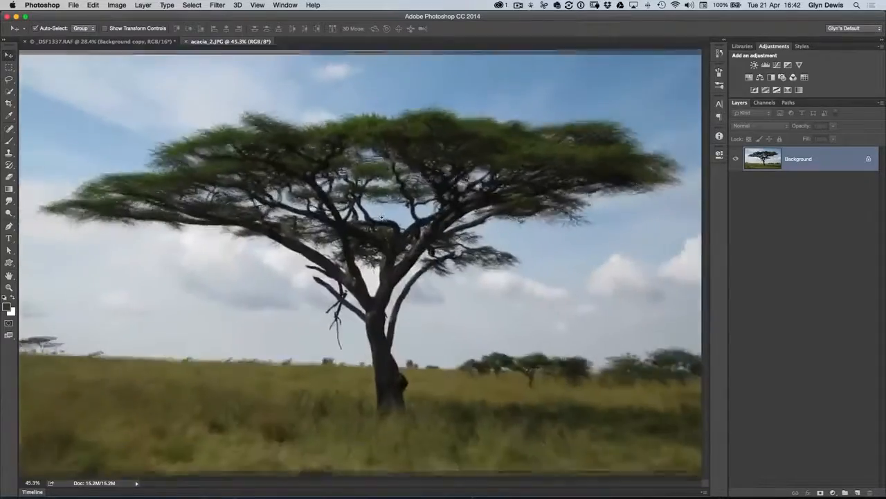
- Subtract the grass and distant trees from the selection with the Lasso, following closely around the base of the trunk
alt+click(358, 251)
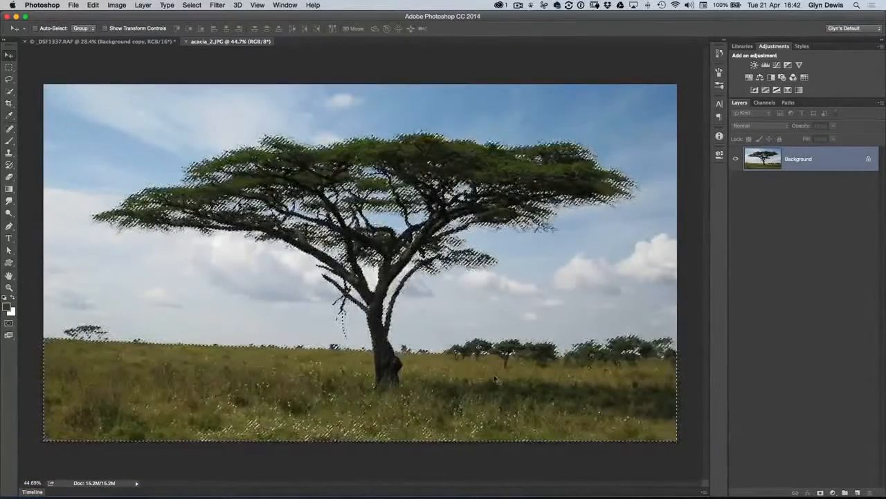
key(l)
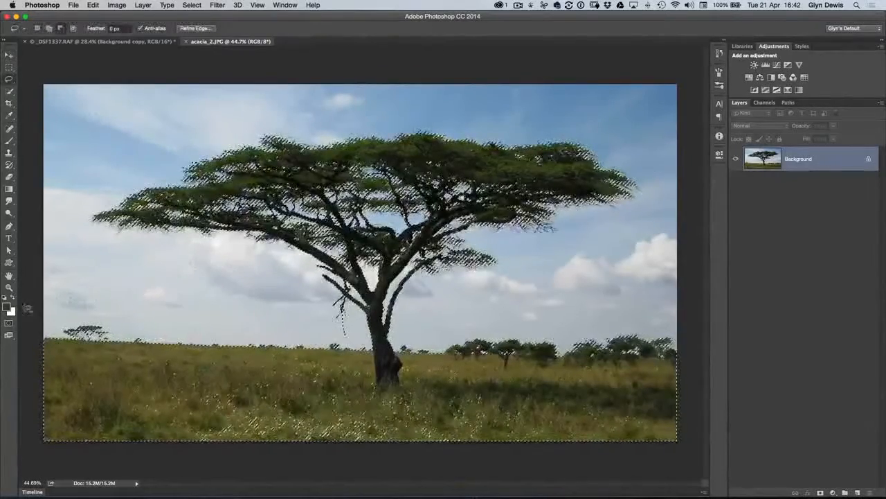
mouse_move(29, 299)
mouse_down()
mouse_move(282, 299)
mouse_move(324, 325)
mouse_up()
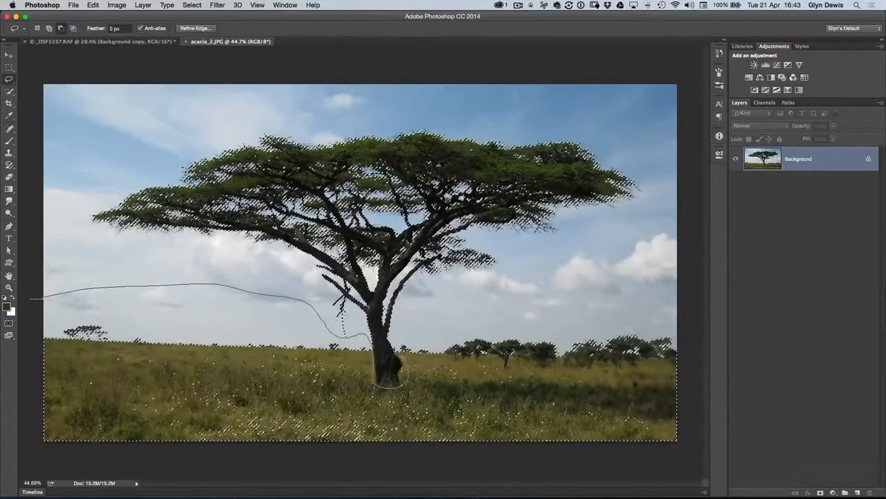
mouse_move(522, 299)
mouse_down()
mouse_move(663, 303)
mouse_move(686, 323)
mouse_move(694, 381)
mouse_move(658, 473)
mouse_move(484, 488)
mouse_move(34, 445)
mouse_move(20, 371)
mouse_move(29, 299)
mouse_up()
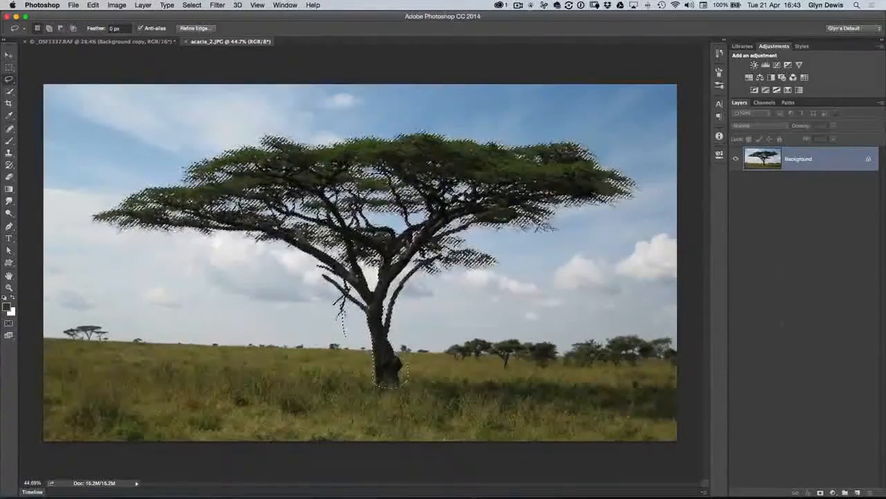
- Add a layer mask from the selection and inspect the cut-out tree up close
click(819, 491)
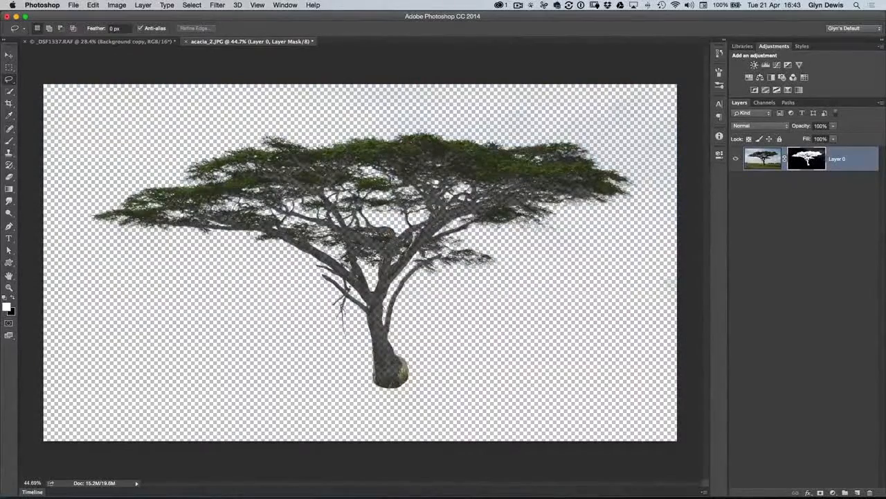
scroll(423, 199, up, 5)
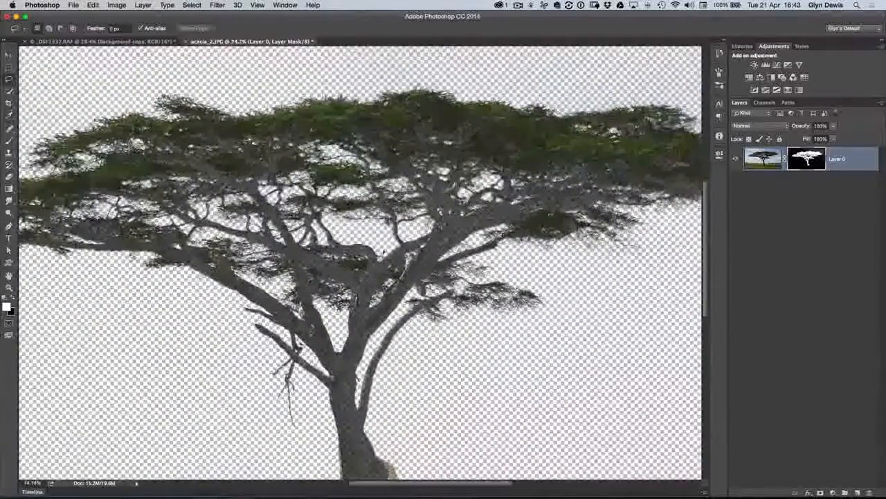
scroll(332, 211, down, 5)
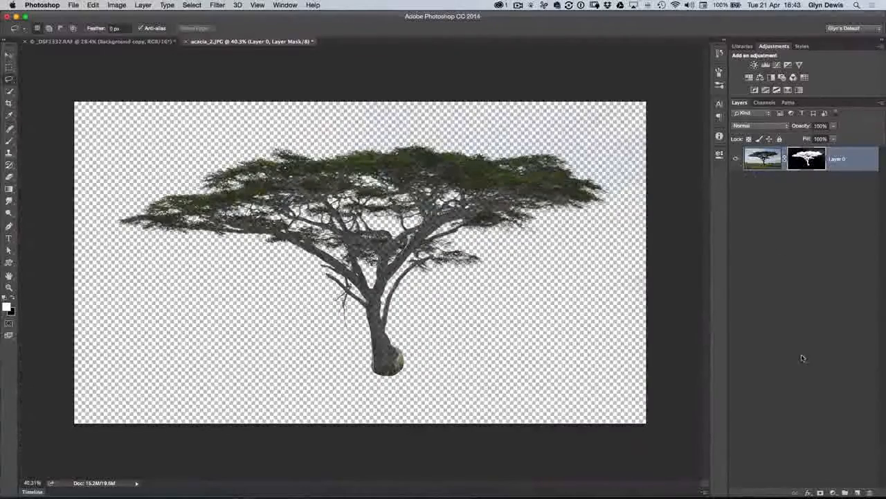
- Add a new layer beneath the masked tree layer and fill it with white
super+click(857, 492)
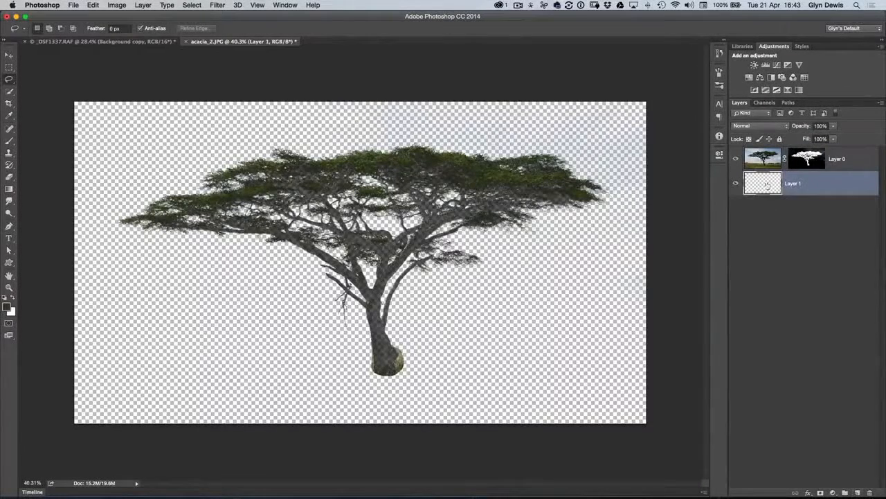
click(93, 5)
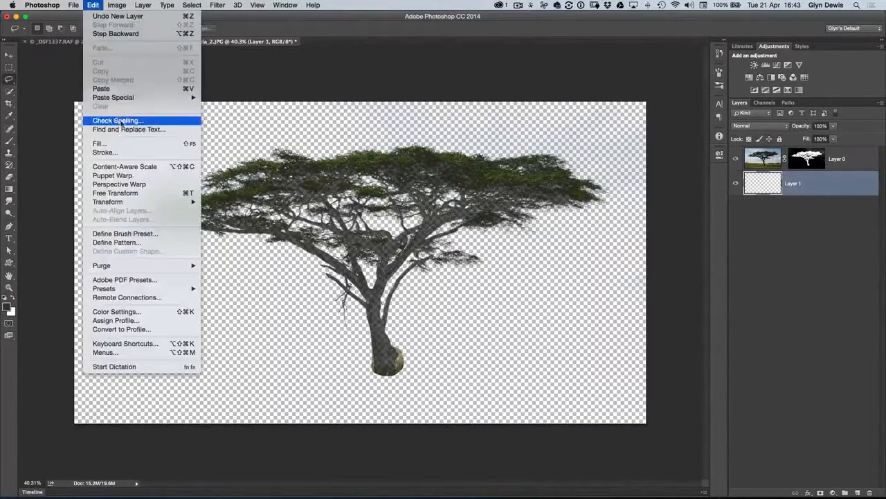
click(104, 143)
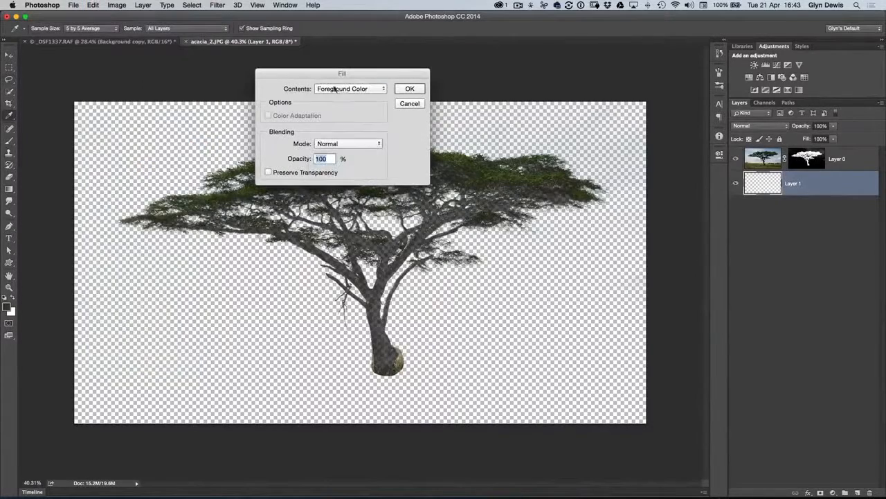
click(344, 89)
click(327, 166)
click(410, 89)
key(l)
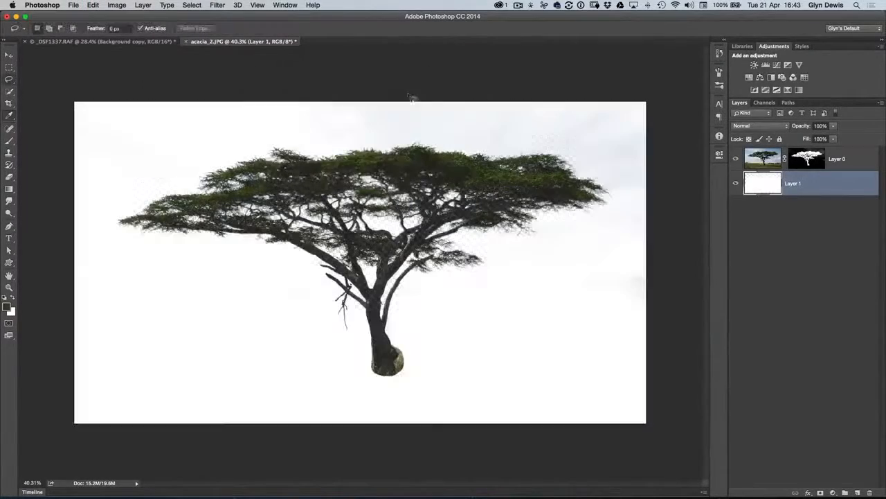
- Select the tree layer's mask and display it on its own in the canvas
key(super+0)
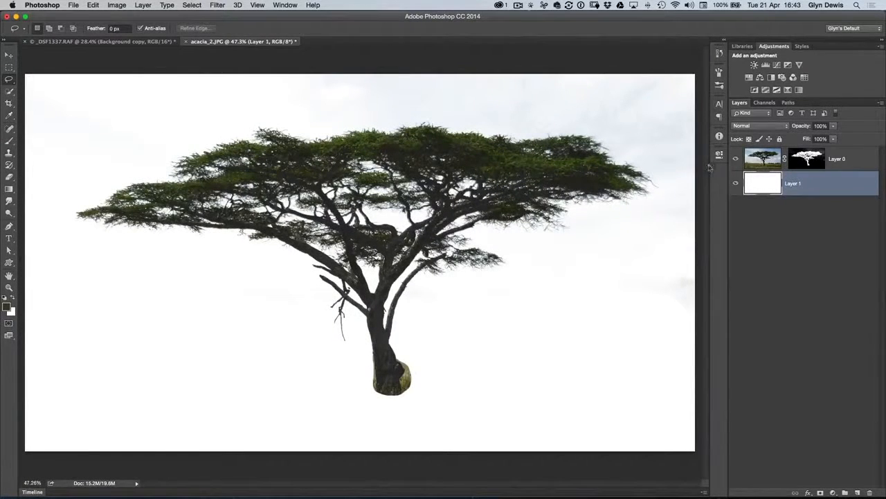
click(806, 160)
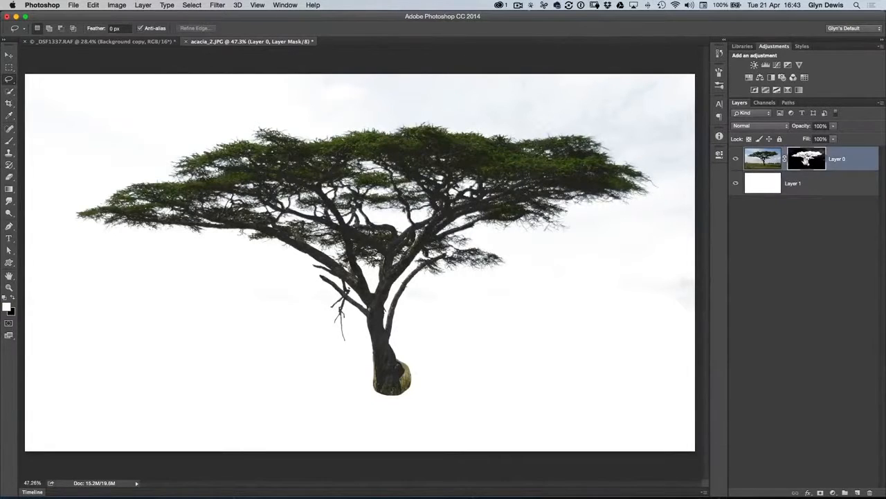
alt+click(806, 159)
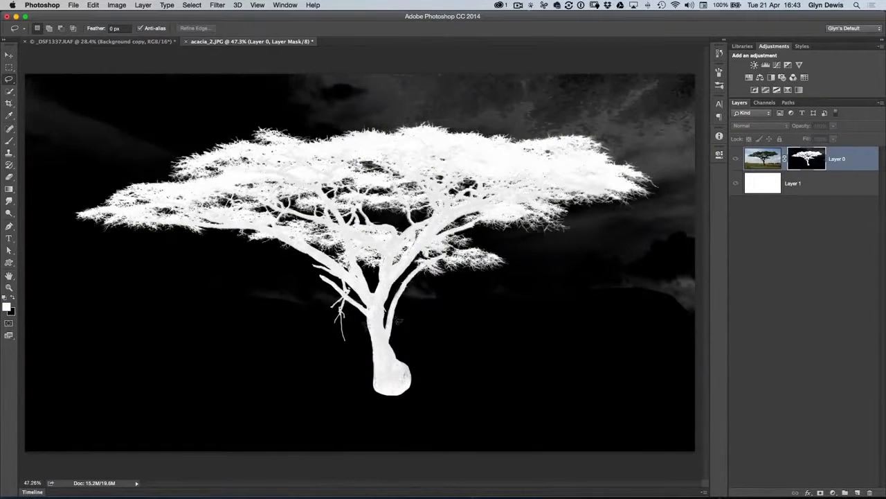
scroll(518, 175, down, 3)
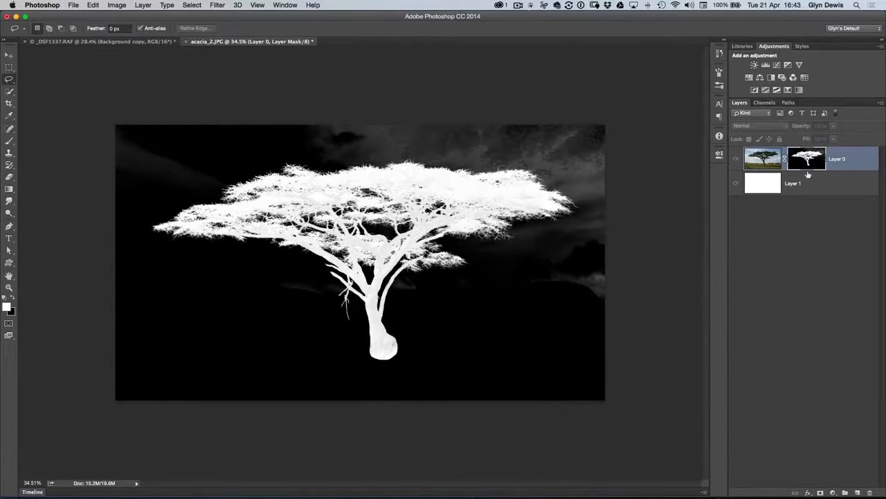
- Paint the grey sky areas around the tree black on the mask using the Brush in Overlay mode
key(b)
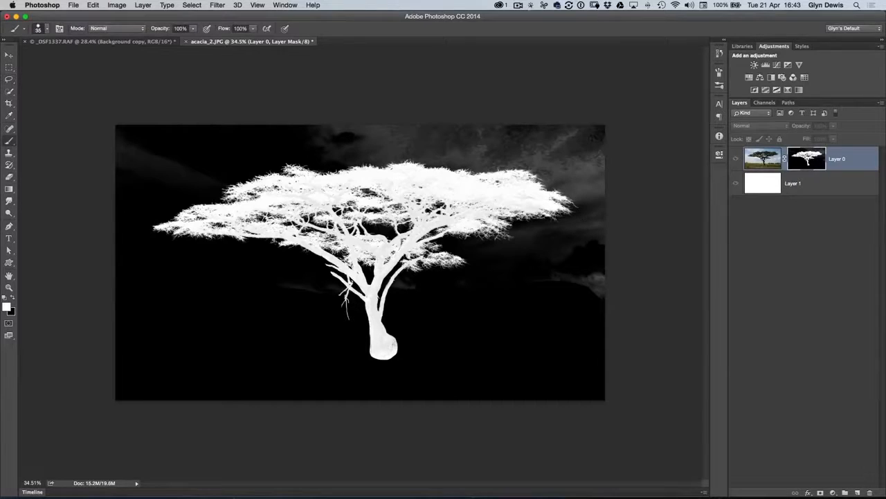
click(11, 297)
click(104, 29)
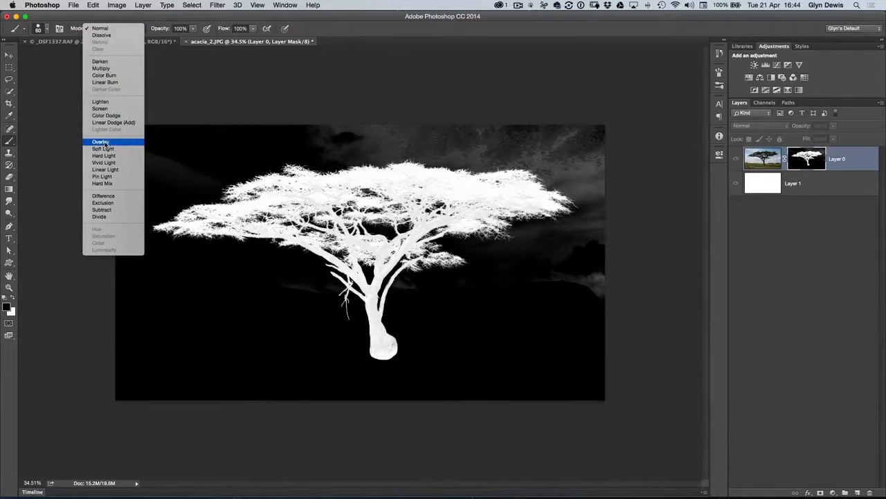
click(101, 142)
key(bracketright)
key(bracketright)
key(bracketright)
key(bracketright)
key(bracketright)
key(bracketright)
key(bracketright)
key(bracketright)
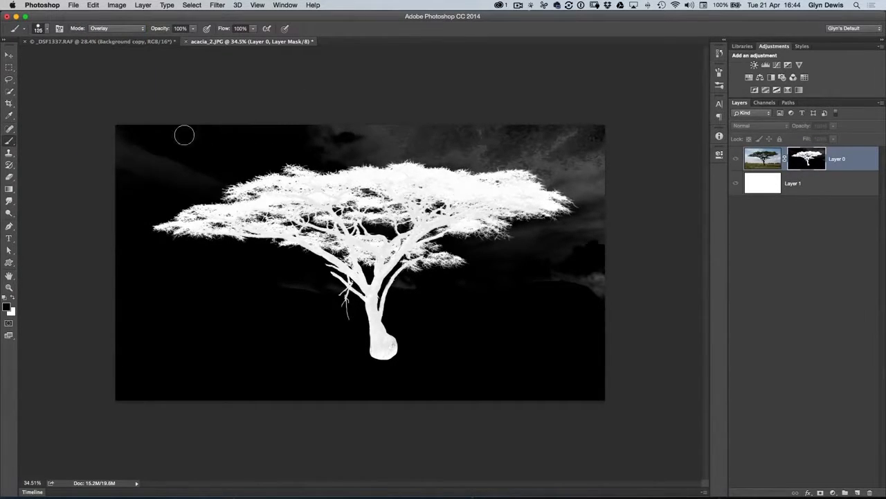
mouse_move(155, 187)
mouse_down()
mouse_move(202, 149)
mouse_move(301, 121)
mouse_move(331, 140)
mouse_move(488, 141)
mouse_move(456, 140)
mouse_move(468, 149)
mouse_move(465, 159)
mouse_move(504, 143)
mouse_move(484, 140)
mouse_move(537, 143)
mouse_move(567, 158)
mouse_move(577, 132)
mouse_move(600, 153)
mouse_move(587, 172)
mouse_move(540, 168)
mouse_move(628, 206)
mouse_move(536, 250)
mouse_move(569, 275)
mouse_move(607, 280)
mouse_move(507, 254)
mouse_move(541, 279)
mouse_move(402, 290)
mouse_move(450, 301)
mouse_move(585, 231)
mouse_move(571, 134)
mouse_move(413, 109)
mouse_move(197, 113)
mouse_move(244, 138)
mouse_move(183, 157)
mouse_move(141, 305)
mouse_move(288, 298)
mouse_move(316, 292)
mouse_move(315, 284)
mouse_move(359, 349)
mouse_move(406, 390)
mouse_move(426, 290)
mouse_move(467, 291)
mouse_move(495, 251)
mouse_move(557, 279)
mouse_move(584, 368)
mouse_move(590, 172)
mouse_move(332, 111)
mouse_up()
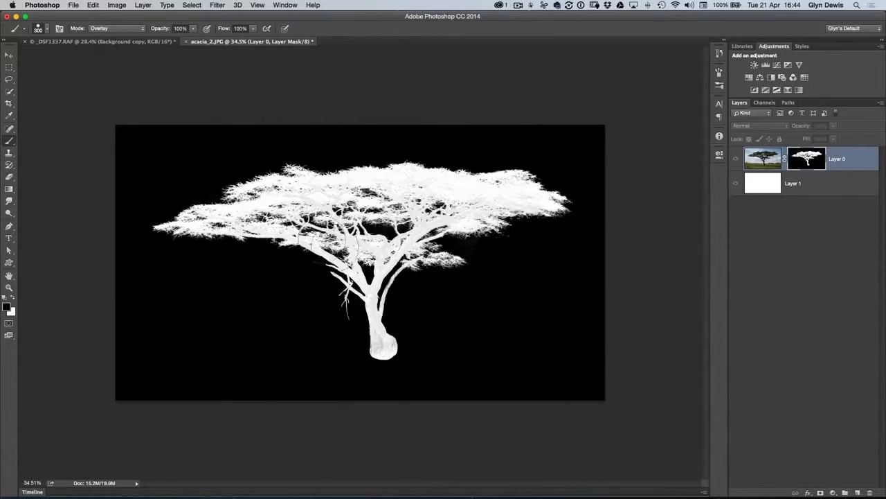
- Reduce the brush size to 125 px for the small gaps between the tree's branches
scroll(325, 214, up, 5)
key(bracketleft)
key(bracketleft)
key(bracketleft)
key(bracketleft)
key(bracketleft)
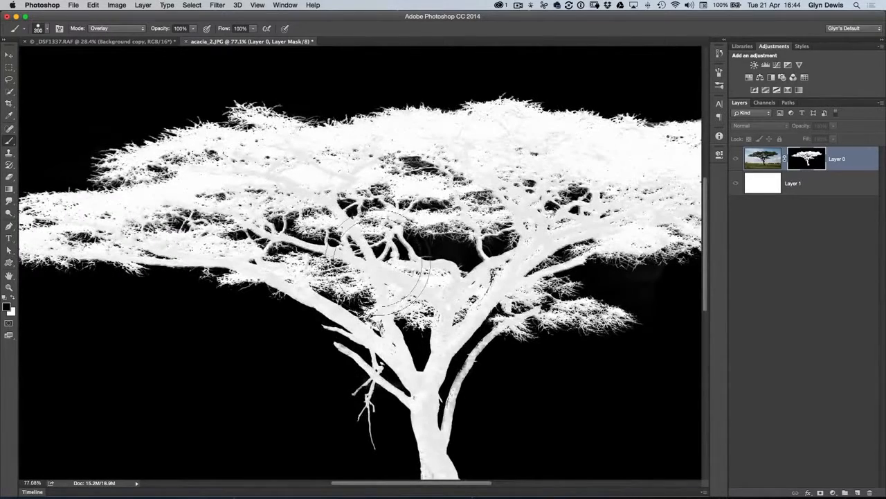
scroll(373, 245, up, 3)
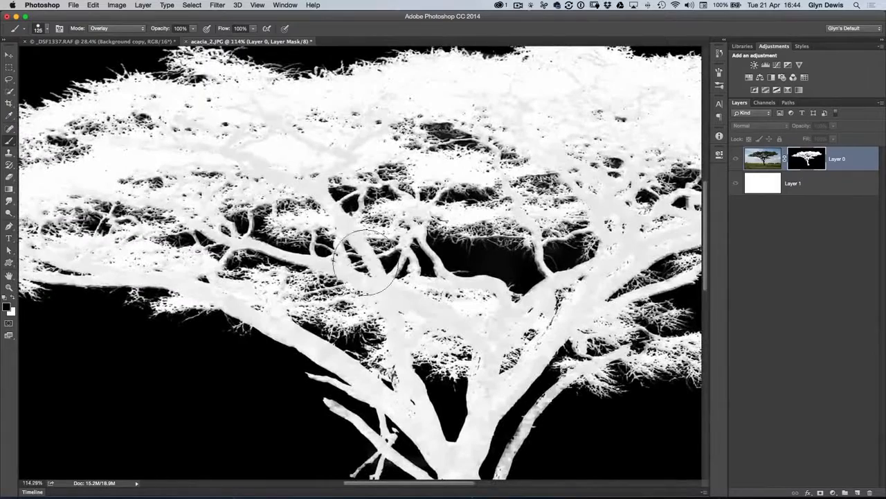
- Paint over the tree's canopy, branches and trunk on the mask with white in Overlay mode
scroll(408, 181, down, 3)
scroll(337, 181, down, 4)
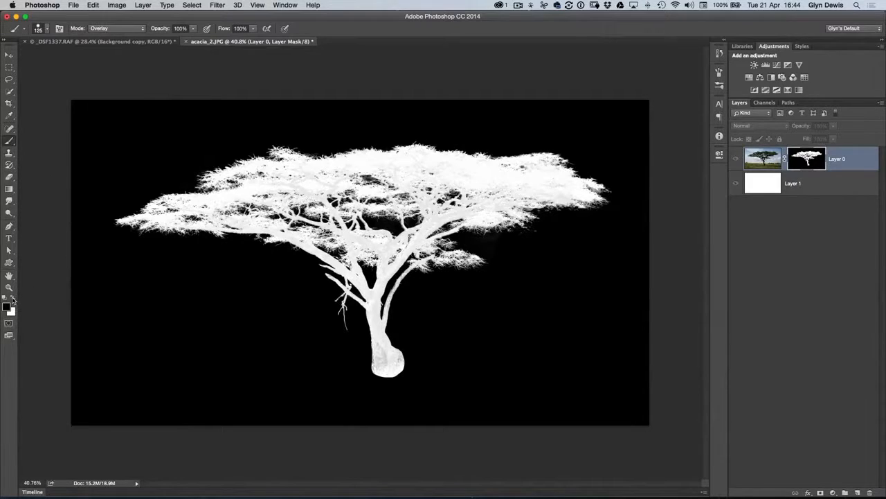
mouse_move(295, 182)
mouse_down()
mouse_move(224, 201)
mouse_move(226, 218)
mouse_move(166, 216)
mouse_move(262, 185)
mouse_move(259, 163)
mouse_move(425, 161)
mouse_move(551, 173)
mouse_move(511, 208)
mouse_move(483, 210)
mouse_move(519, 216)
mouse_move(437, 222)
mouse_move(485, 257)
mouse_move(396, 255)
mouse_move(383, 283)
mouse_move(391, 363)
mouse_move(356, 282)
mouse_move(342, 313)
mouse_move(354, 228)
mouse_move(370, 236)
mouse_move(448, 201)
mouse_move(388, 155)
mouse_move(277, 207)
mouse_move(283, 225)
mouse_move(224, 215)
mouse_move(118, 227)
mouse_move(299, 156)
mouse_move(446, 152)
mouse_move(503, 166)
mouse_move(582, 165)
mouse_move(598, 193)
mouse_move(458, 222)
mouse_move(431, 196)
mouse_move(309, 243)
mouse_move(392, 265)
mouse_move(425, 194)
mouse_move(281, 174)
mouse_move(598, 153)
mouse_move(475, 134)
mouse_move(639, 156)
mouse_up()
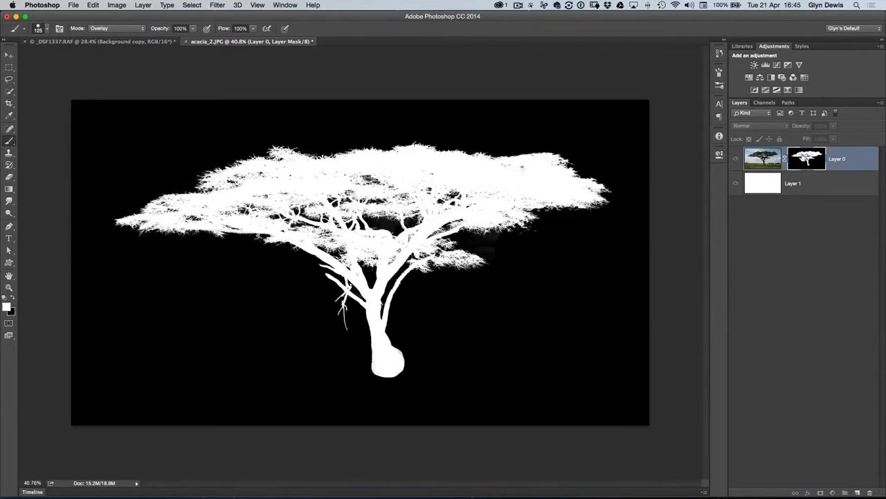
- Leave the mask-only view and examine the cut-out tree's canopy and branches against the white background
alt+click(802, 158)
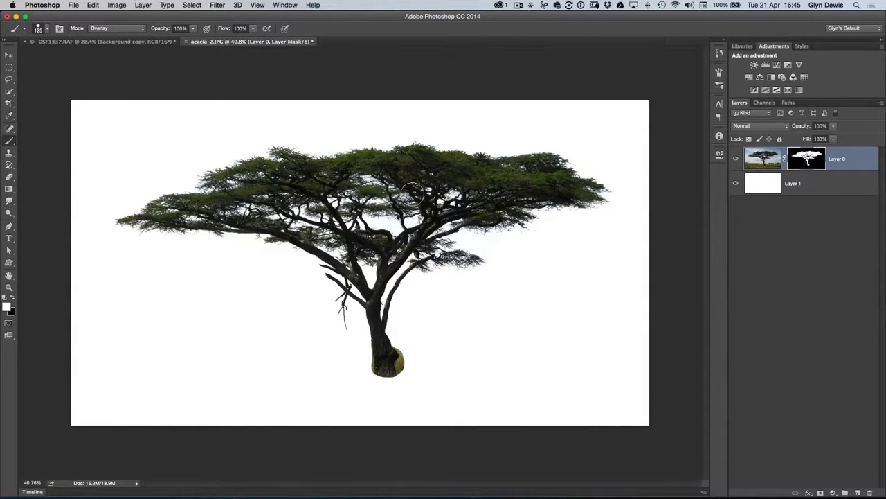
drag(392, 173, 400, 205)
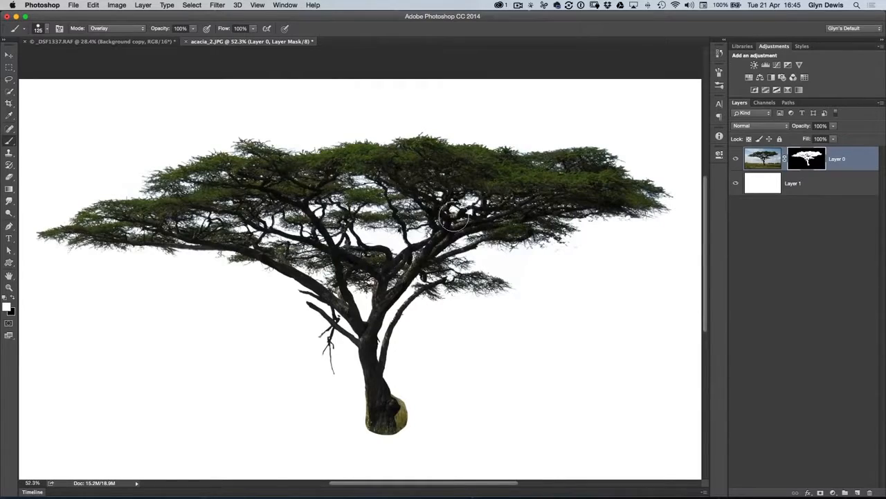
mouse_move(393, 171)
mouse_down()
mouse_move(412, 185)
mouse_move(431, 136)
mouse_up()
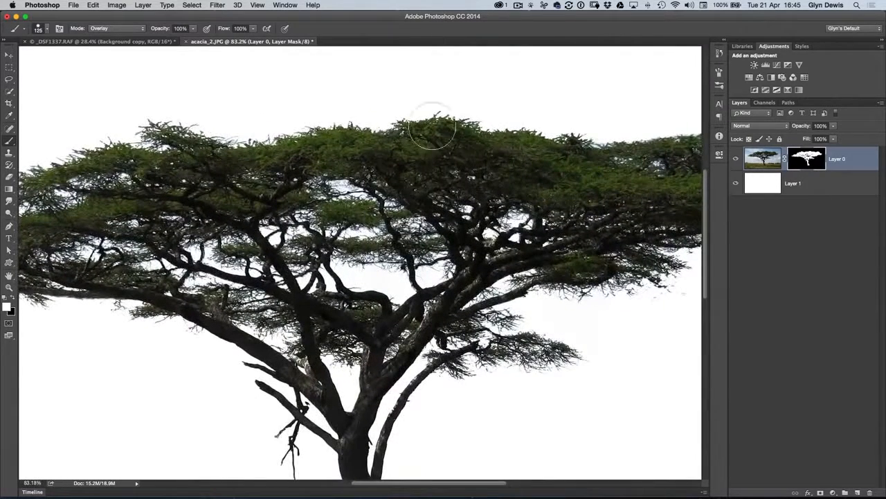
- Target the tree layer's image instead of its mask and duplicate the masked layer three times
click(760, 163)
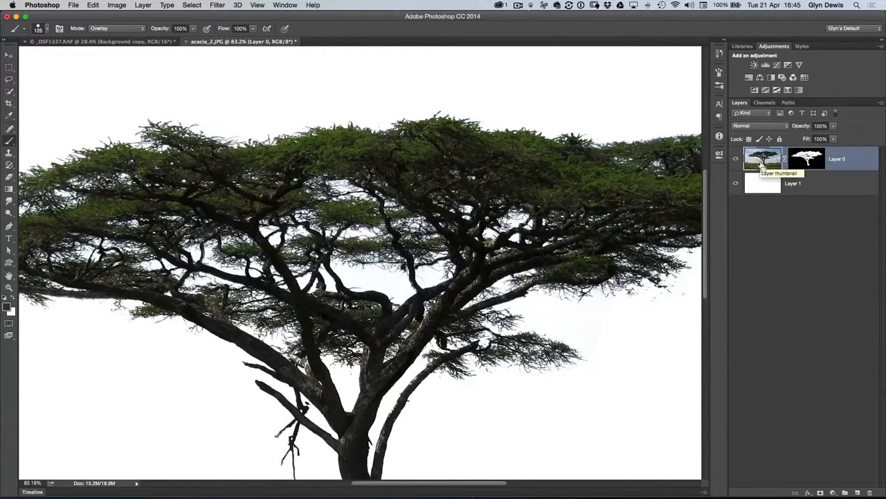
key(super+j)
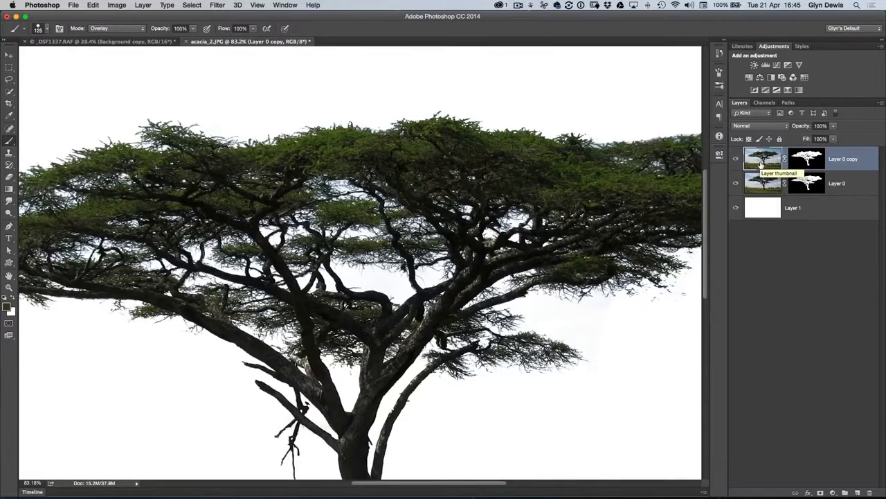
key(super+j)
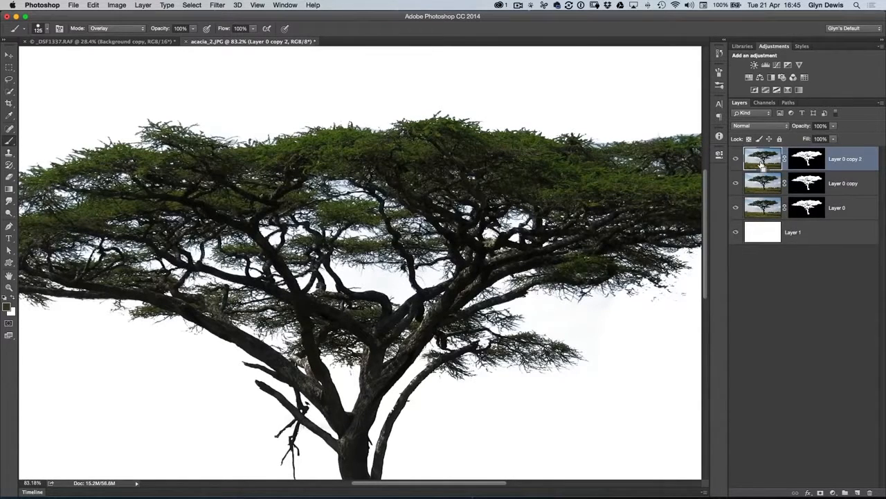
key(super+j)
- Select all four masked tree layers and merge them into a single layer, leaving the white background layer separate
drag(359, 220, 292, 214)
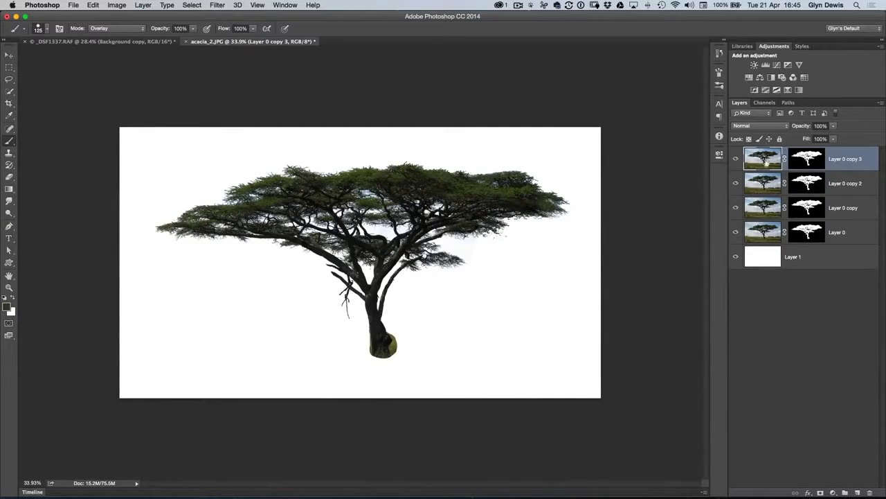
shift+click(852, 233)
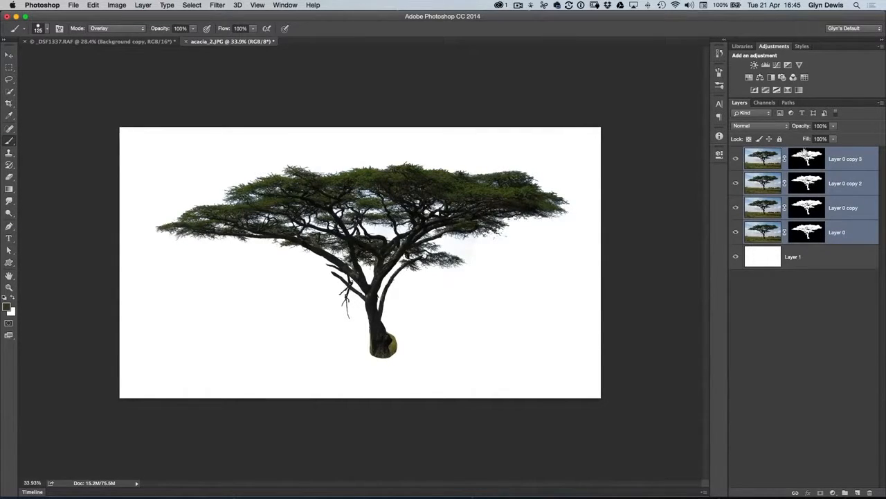
click(881, 104)
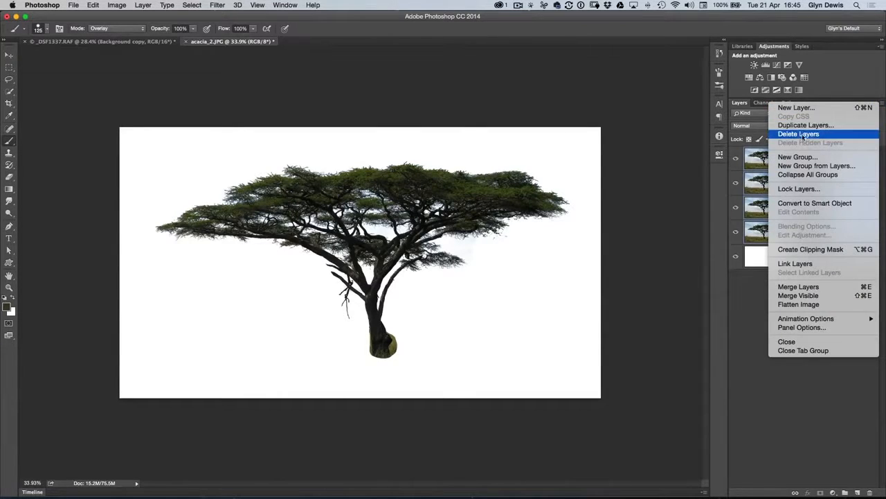
click(799, 287)
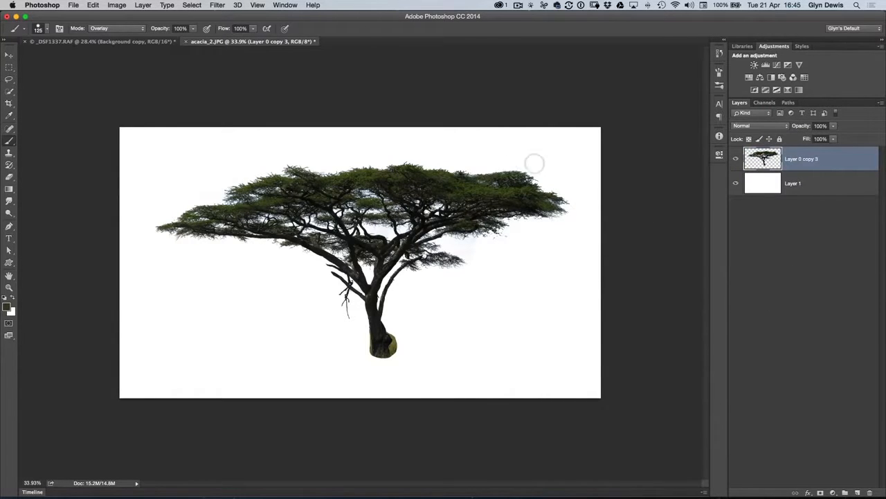
- Shift the merged tree slightly to the left over the white background with the Move tool and check its edges
key(v)
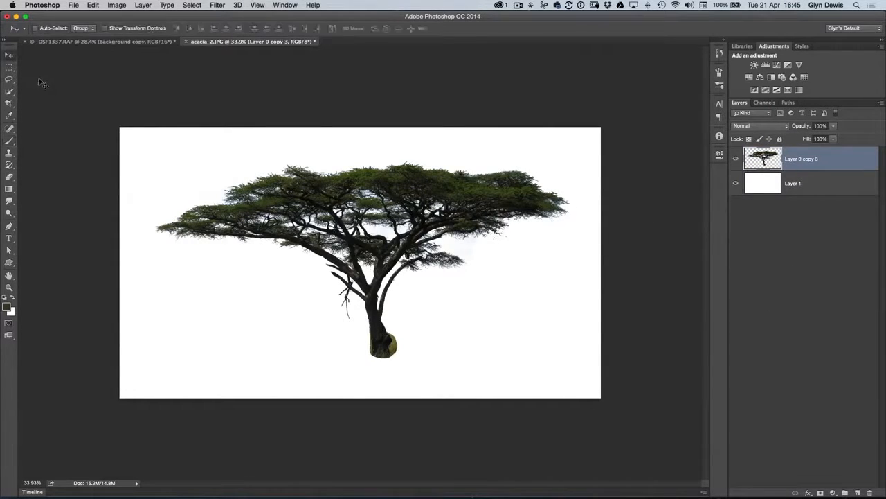
drag(393, 241, 364, 242)
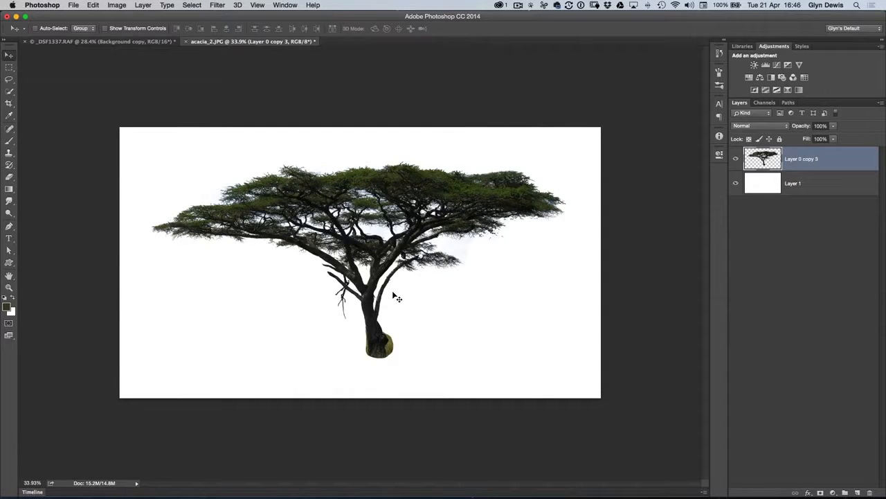
scroll(364, 206, up, 5)
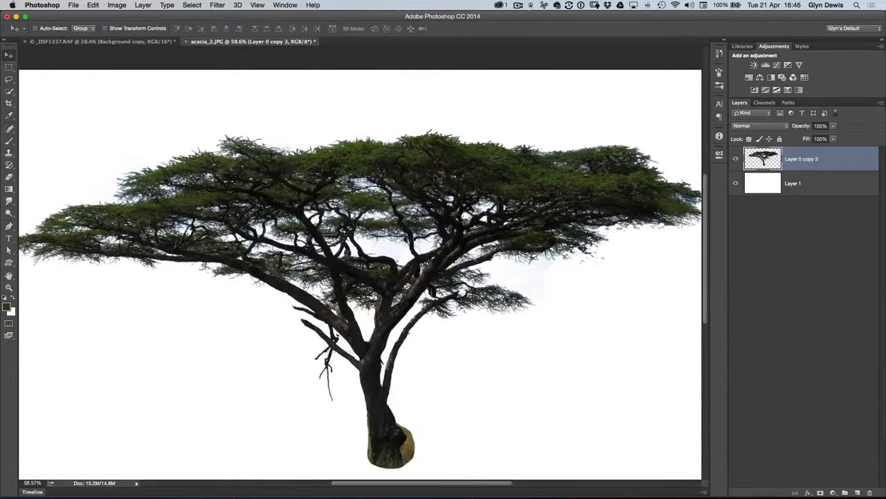
scroll(359, 240, down, 4)
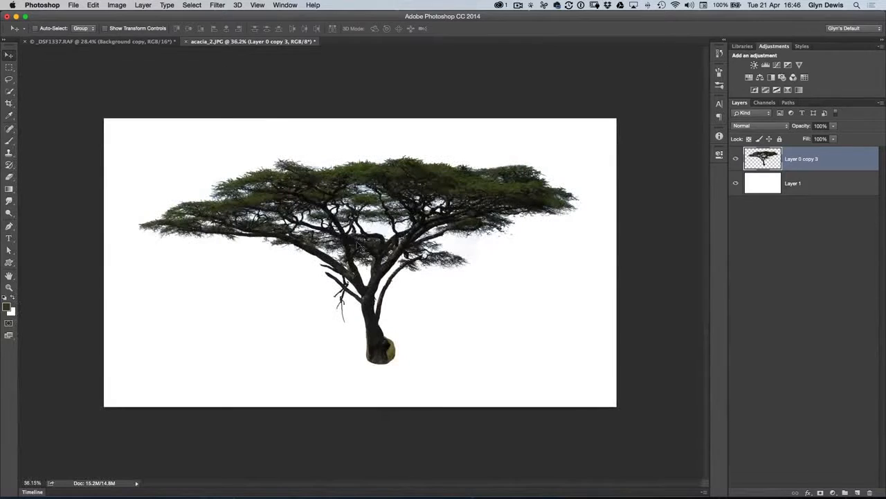